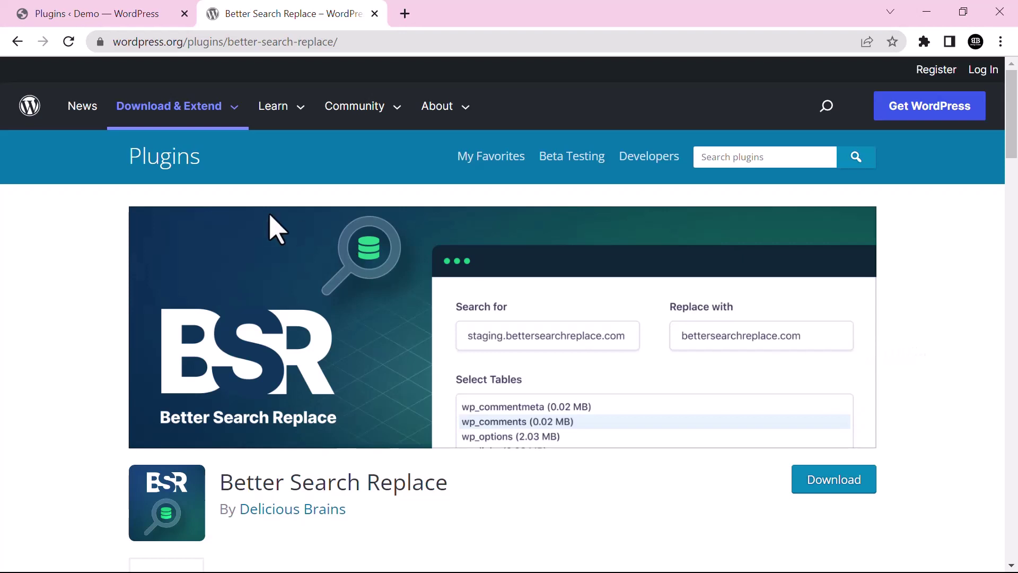
Leave the wordpress.org Better Search Replace page and return to the 'Plugins ‹ Demo' admin tab.
{"action": "left_click", "coordinate": [127, 13]}
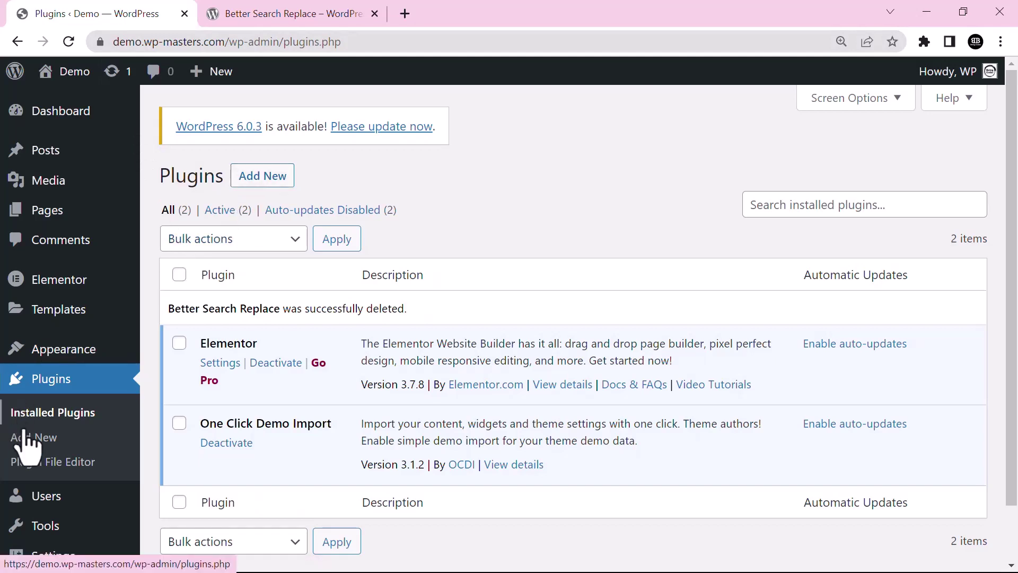
Search the plugin catalogue for 'better search' and scroll down to the Better Search Replace card.
{"action": "left_click", "coordinate": [253, 180]}
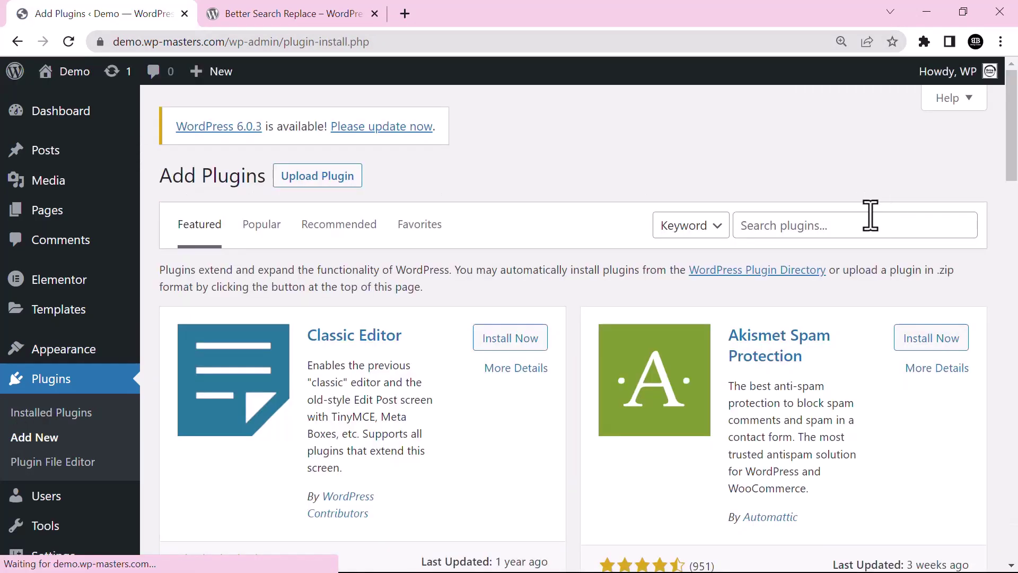
{"action": "left_click", "coordinate": [864, 227]}
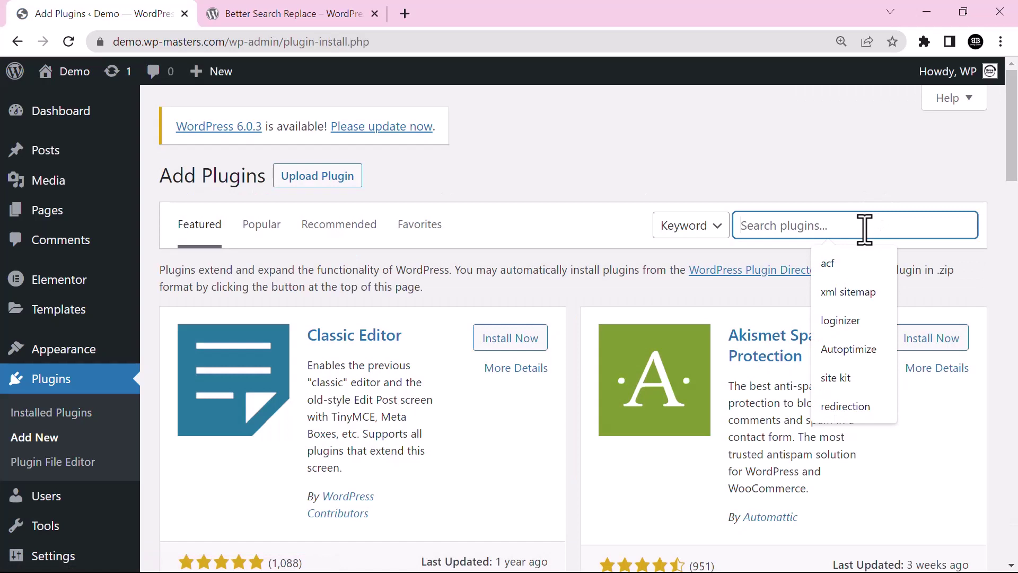
{"action": "type", "text": "b"}
{"action": "key", "text": "Down"}
{"action": "key", "text": "Return"}
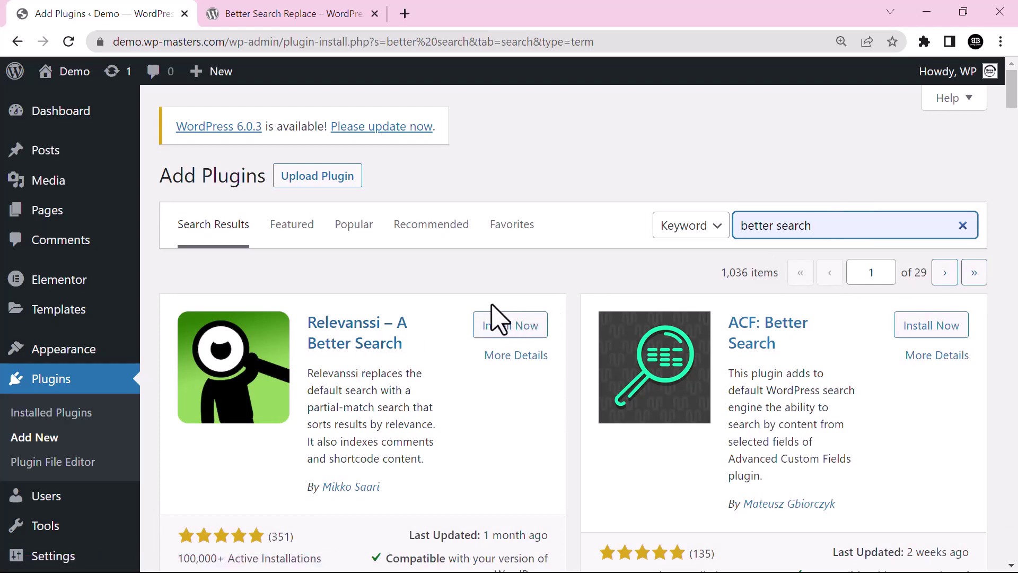
{"action": "scroll", "coordinate": [497, 319], "scroll_direction": "down", "scroll_amount": 5}
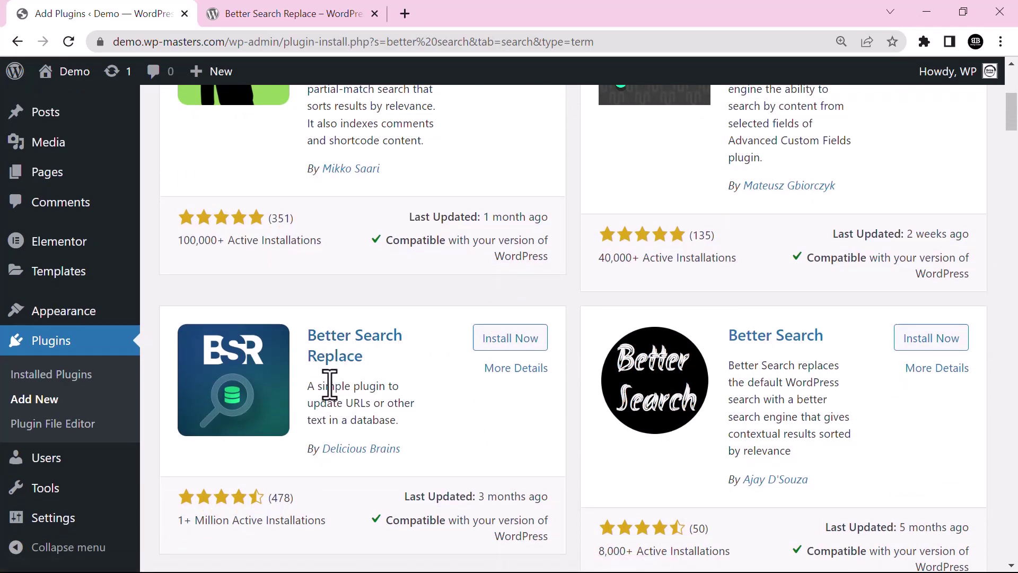
{"action": "left_click", "coordinate": [397, 418]}
Install Better Search Replace 1.4.1 and activate it.
{"action": "left_click", "coordinate": [505, 341]}
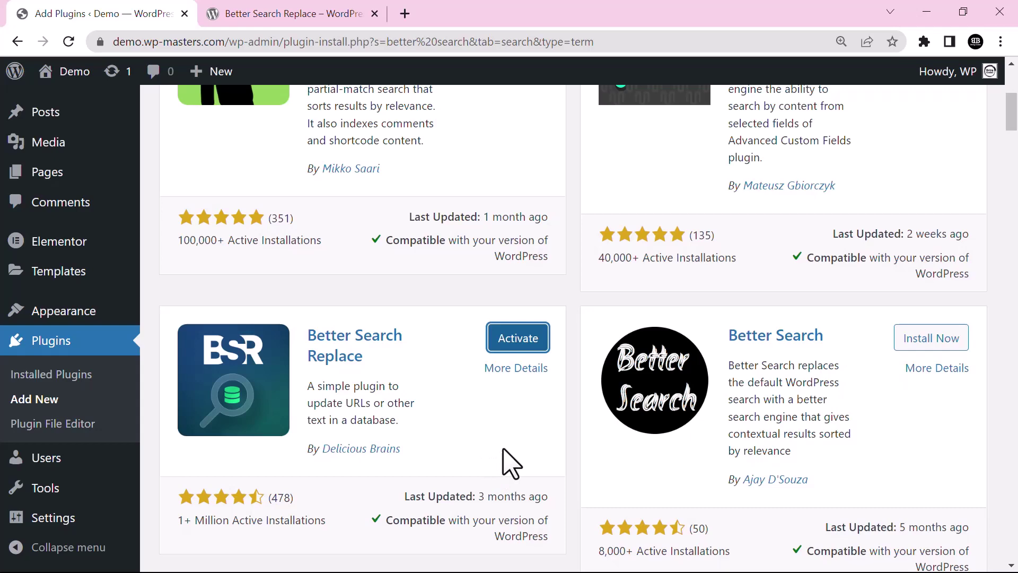
{"action": "left_click", "coordinate": [517, 340]}
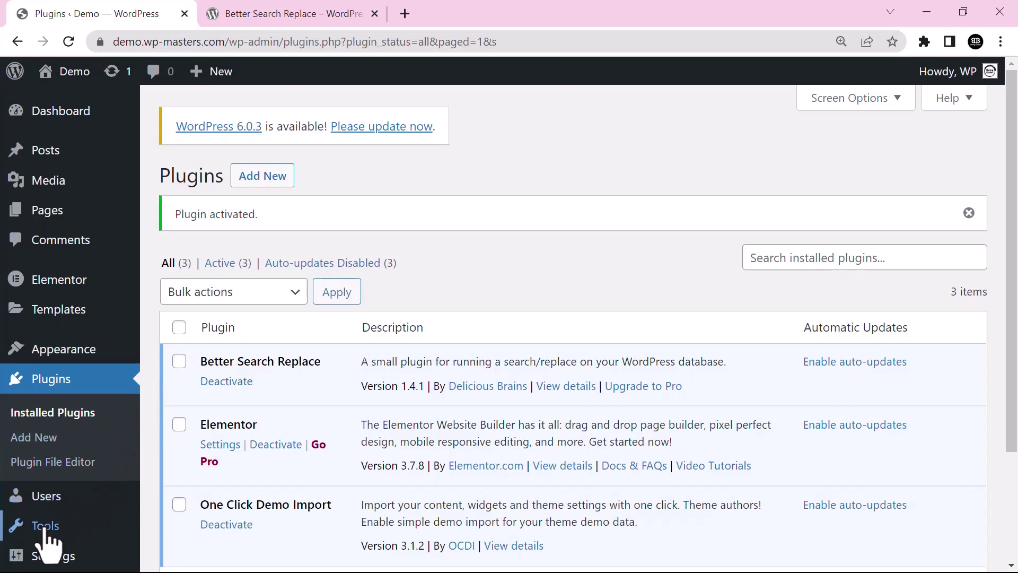
Open Tools > Better Search Replace and scroll through the Select tables list down to Additional Settings.
{"action": "mouse_move", "coordinate": [45, 530]}
{"action": "scroll", "coordinate": [43, 536], "scroll_direction": "down", "scroll_amount": 3}
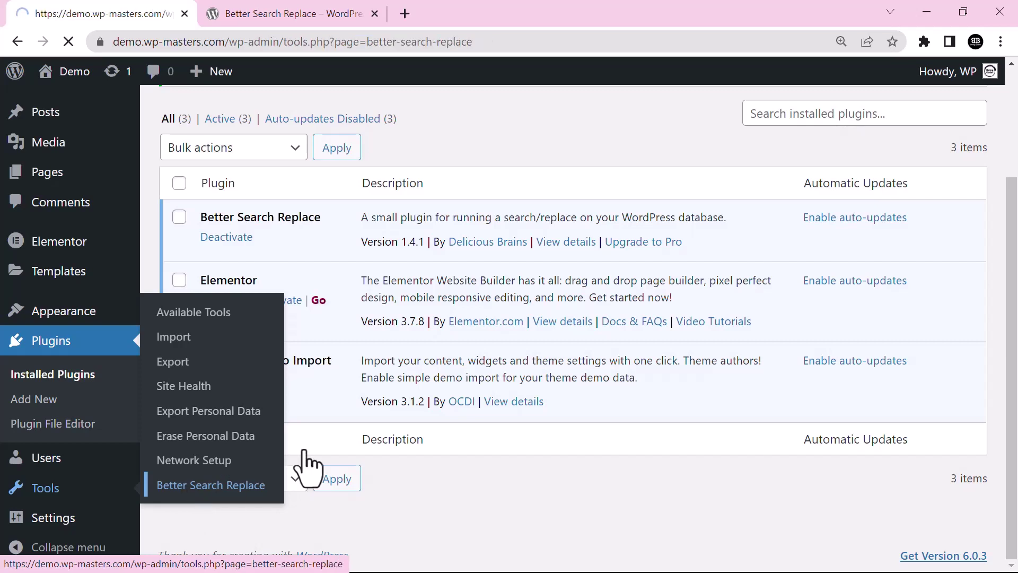
{"action": "scroll", "coordinate": [583, 390], "scroll_direction": "down", "scroll_amount": 3}
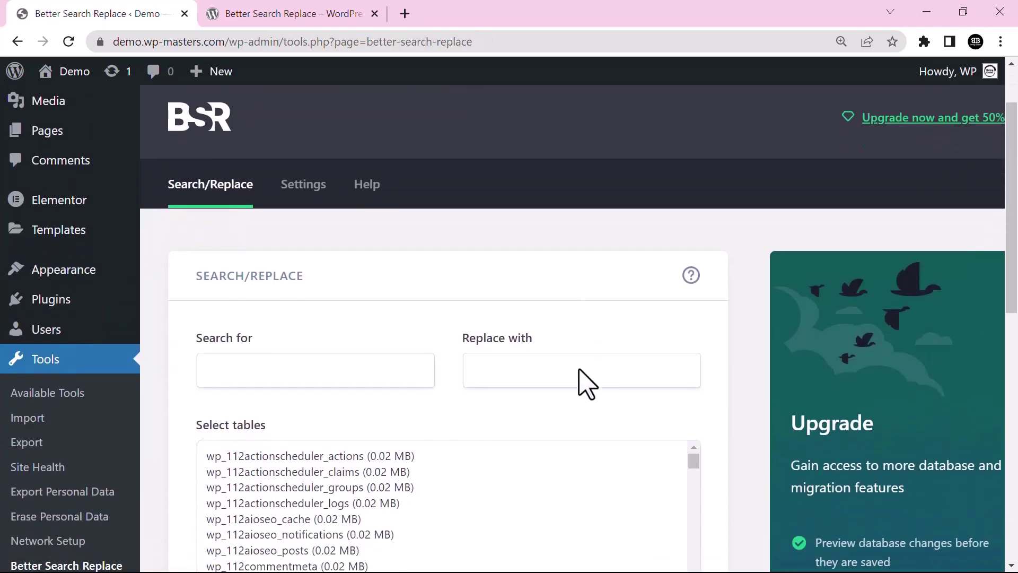
{"action": "scroll", "coordinate": [589, 372], "scroll_direction": "down", "scroll_amount": 2}
{"action": "scroll", "coordinate": [456, 408], "scroll_direction": "down", "scroll_amount": 3}
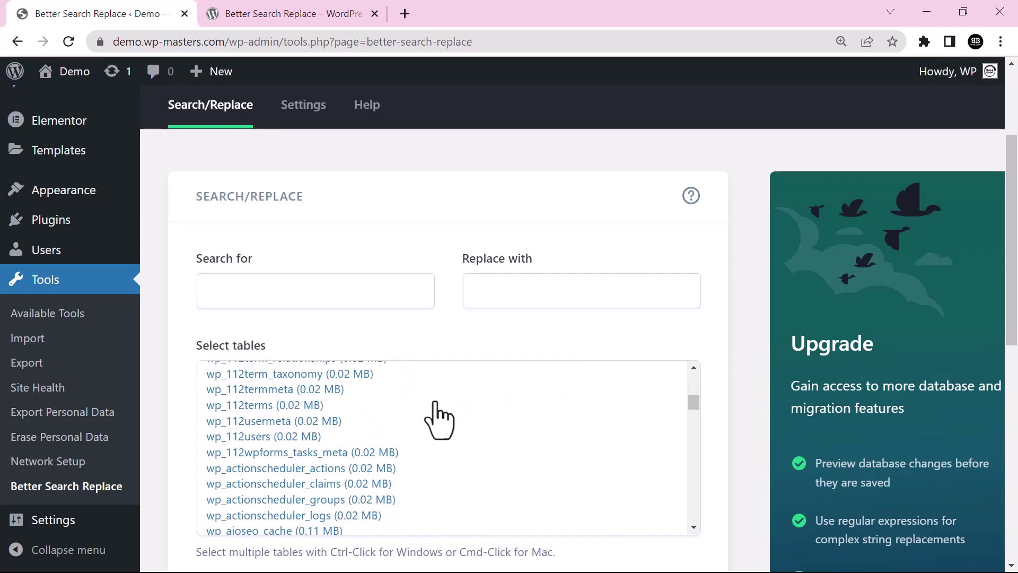
{"action": "scroll", "coordinate": [288, 437], "scroll_direction": "down", "scroll_amount": 15}
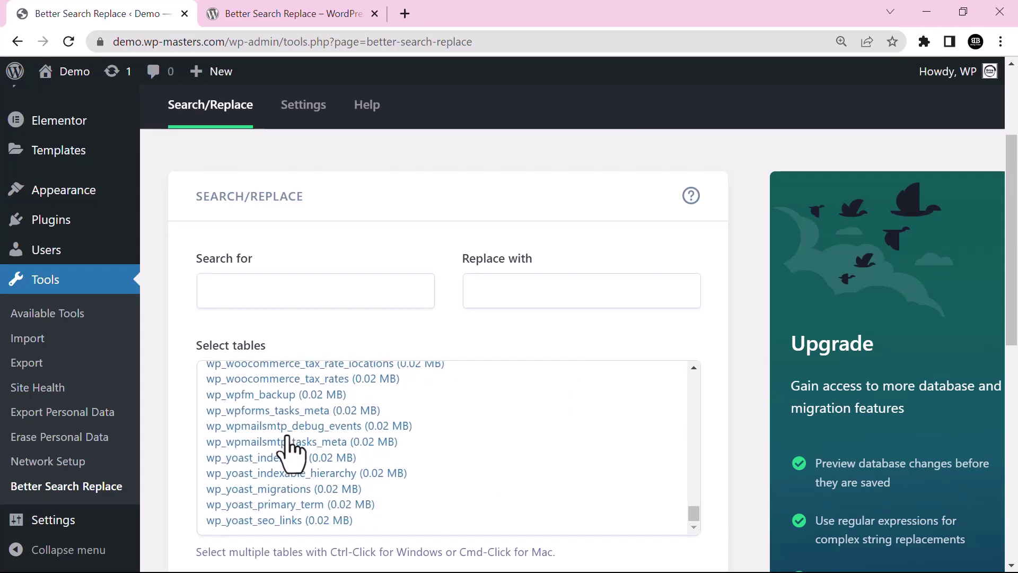
{"action": "scroll", "coordinate": [305, 443], "scroll_direction": "up", "scroll_amount": 20}
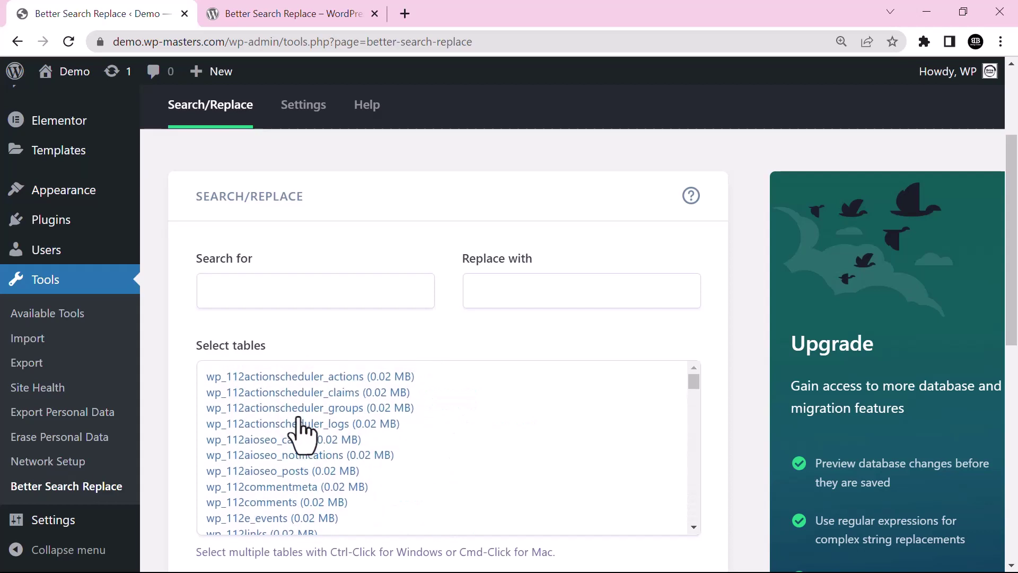
{"action": "scroll", "coordinate": [307, 424], "scroll_direction": "down", "scroll_amount": 2}
{"action": "scroll", "coordinate": [305, 424], "scroll_direction": "down", "scroll_amount": 6}
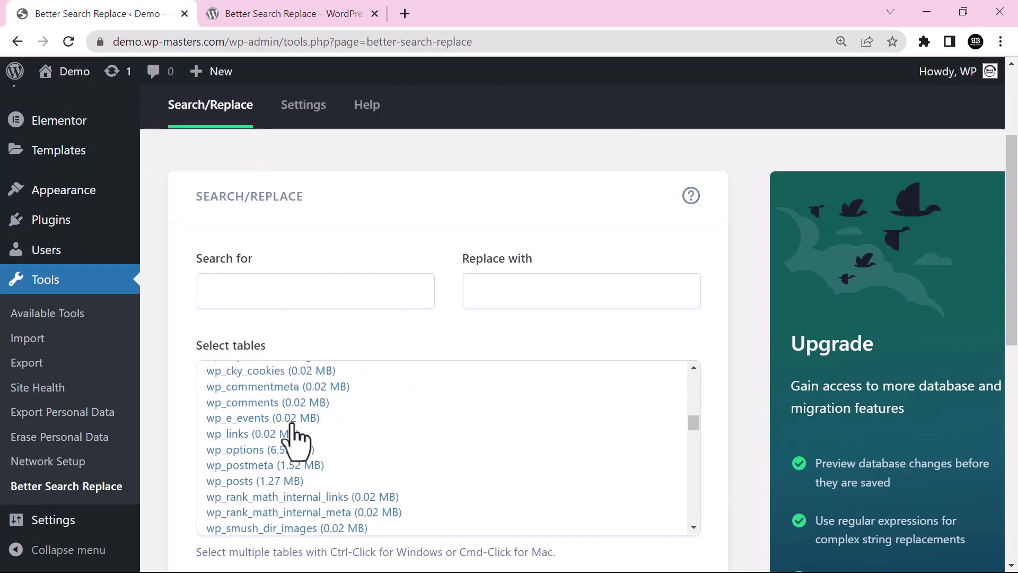
{"action": "scroll", "coordinate": [663, 428], "scroll_direction": "down", "scroll_amount": 15}
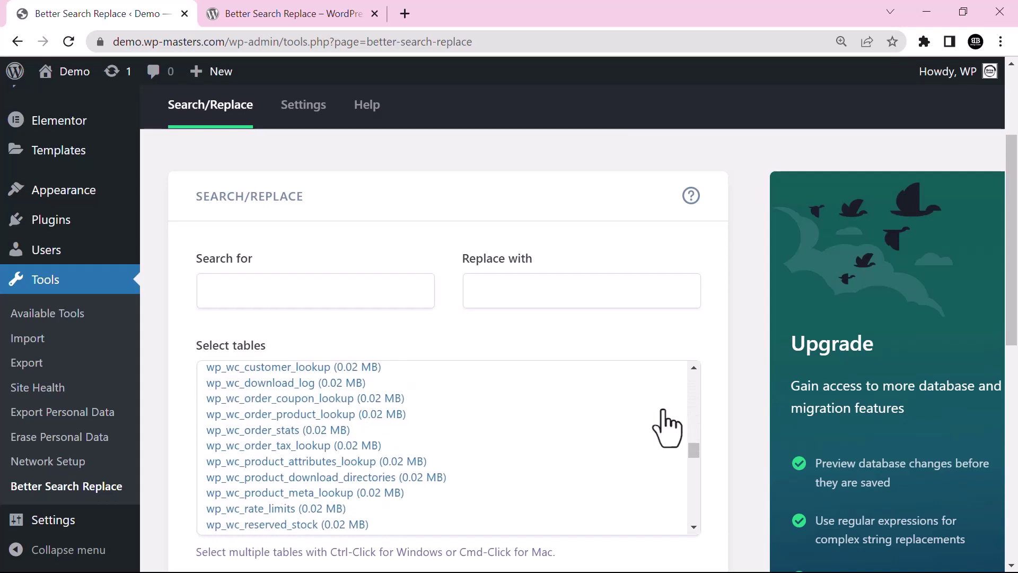
{"action": "scroll", "coordinate": [847, 407], "scroll_direction": "down", "scroll_amount": 7}
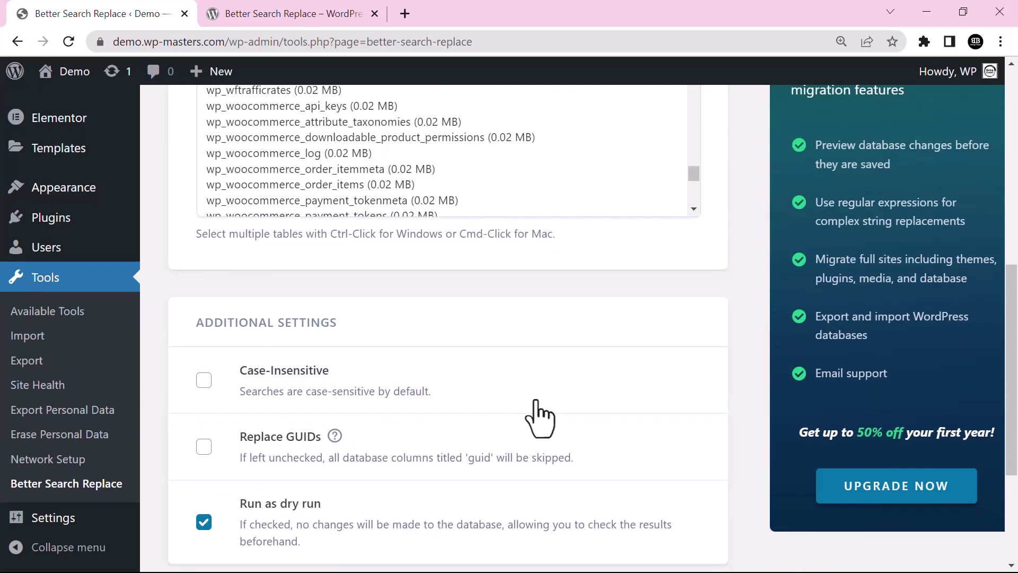
{"action": "scroll", "coordinate": [535, 412], "scroll_direction": "up", "scroll_amount": 7}
{"action": "scroll", "coordinate": [533, 408], "scroll_direction": "down", "scroll_amount": 7}
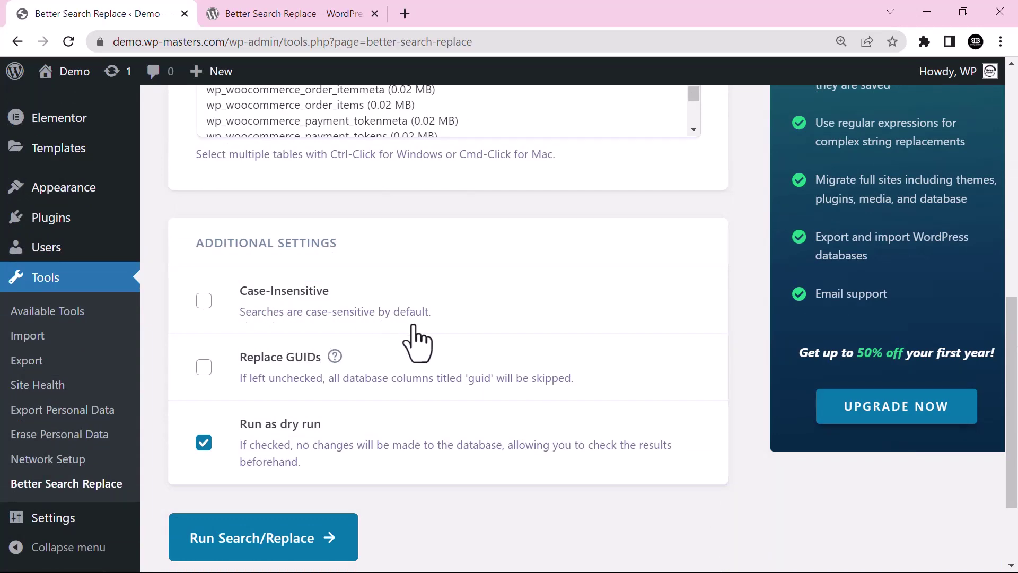
{"action": "scroll", "coordinate": [417, 345], "scroll_direction": "up", "scroll_amount": 10}
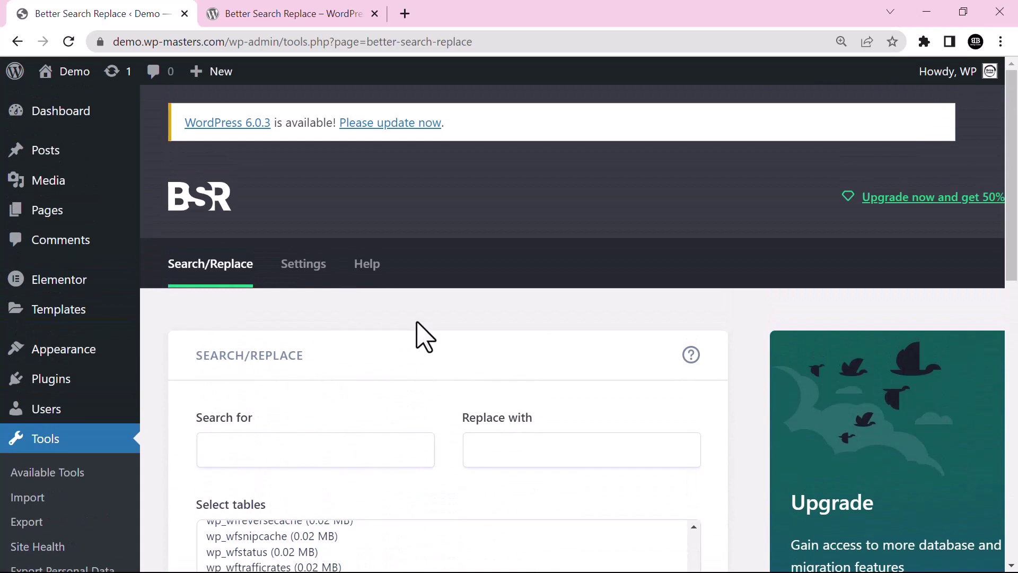
{"action": "mouse_move", "coordinate": [685, 360]}
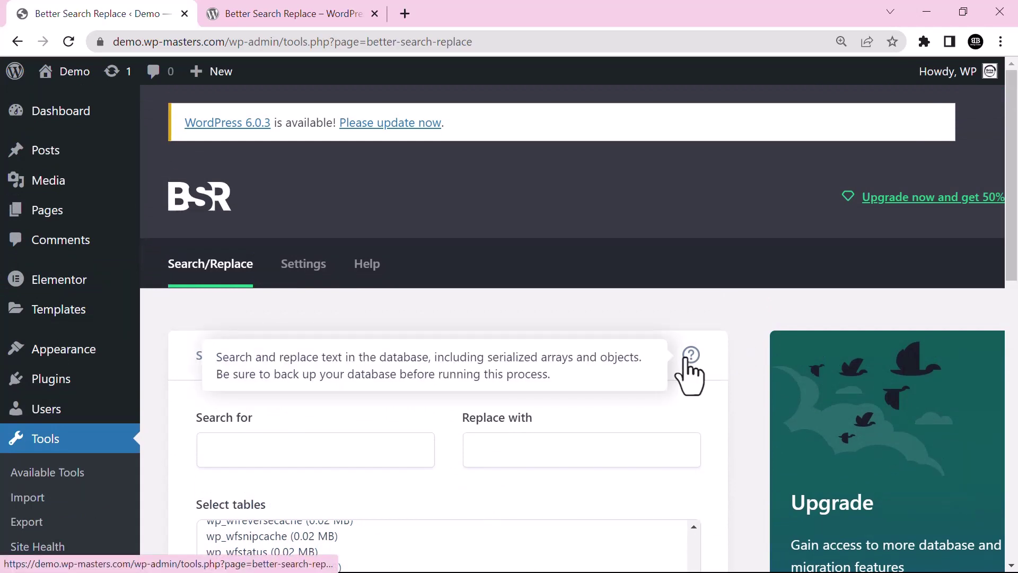
{"action": "scroll", "coordinate": [427, 404], "scroll_direction": "down", "scroll_amount": 6}
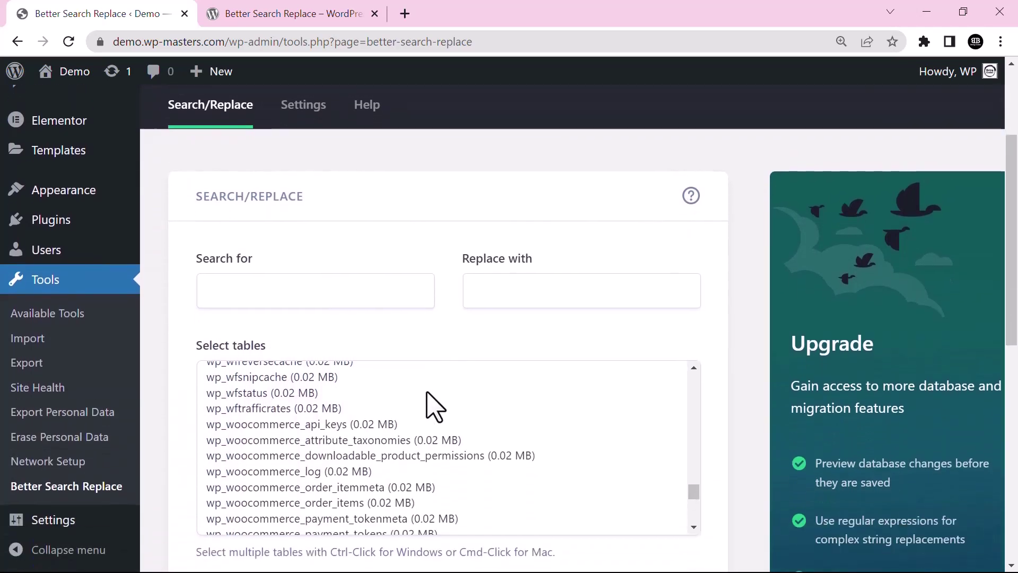
{"action": "scroll", "coordinate": [431, 408], "scroll_direction": "down", "scroll_amount": 1}
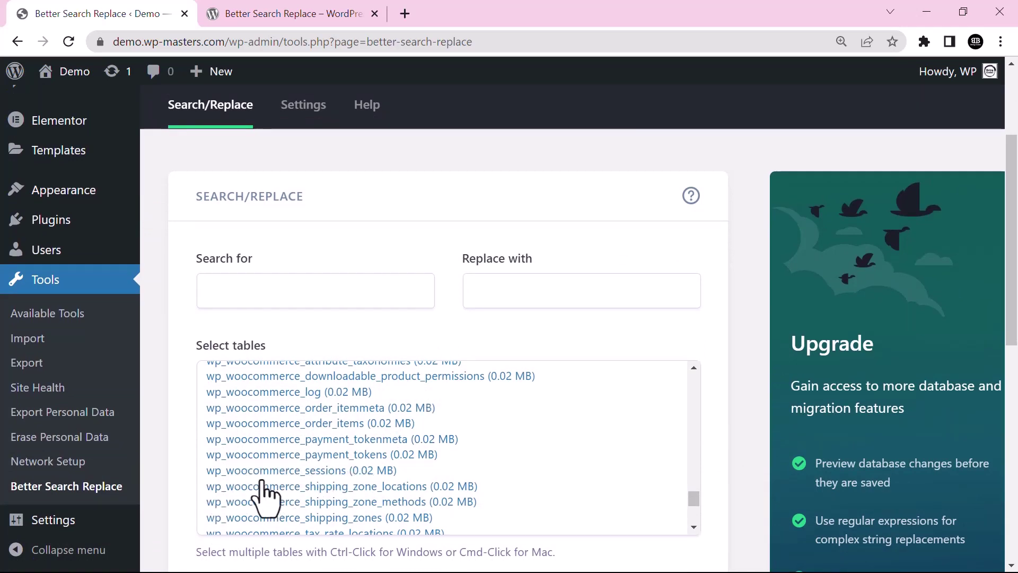
{"action": "scroll", "coordinate": [448, 424], "scroll_direction": "down", "scroll_amount": 3}
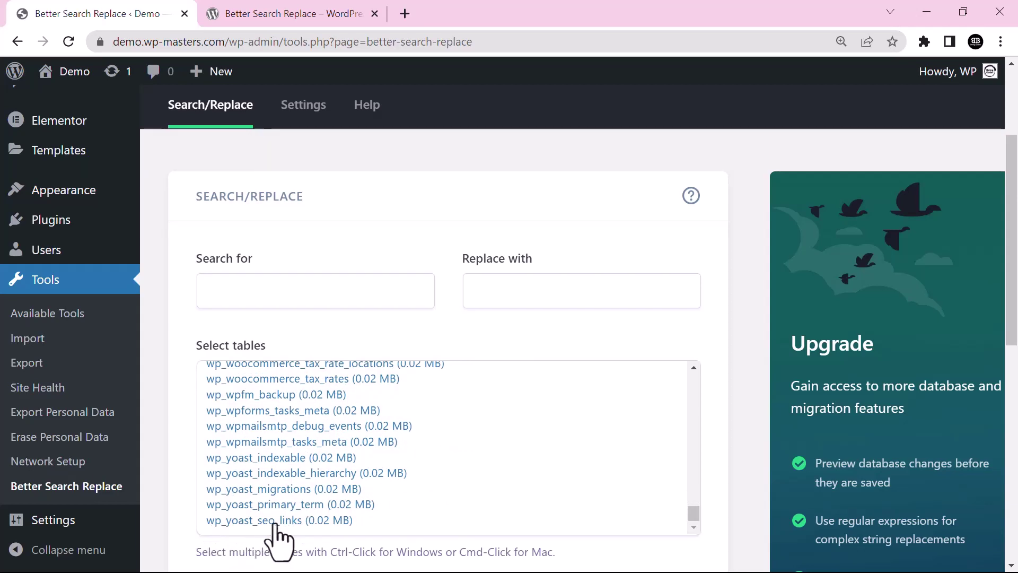
Enter wp_yoast_seo_links in Search for and yoast in Replace with.
{"action": "left_click", "coordinate": [280, 297]}
{"action": "left_click", "coordinate": [291, 333]}
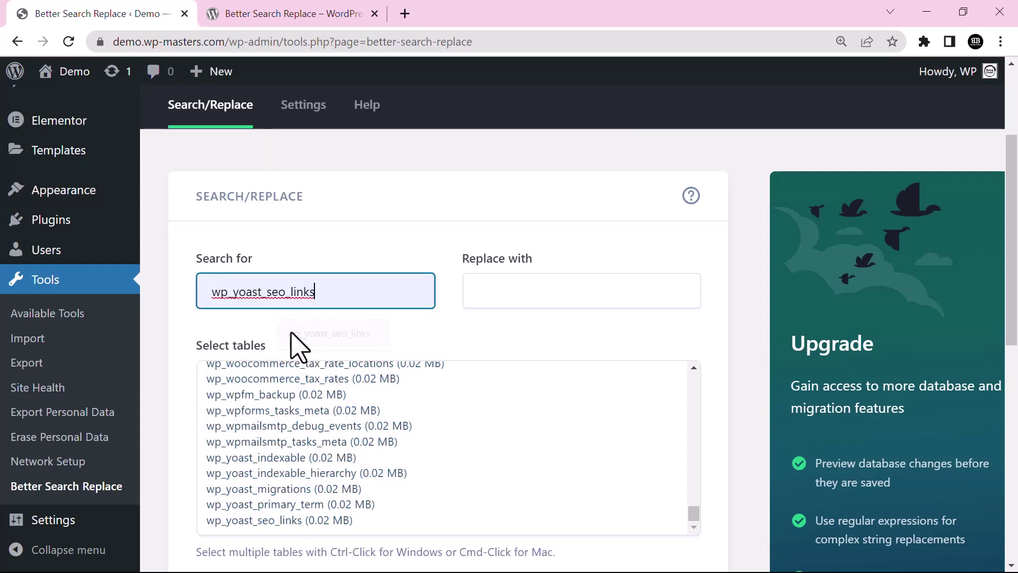
{"action": "left_click", "coordinate": [522, 289]}
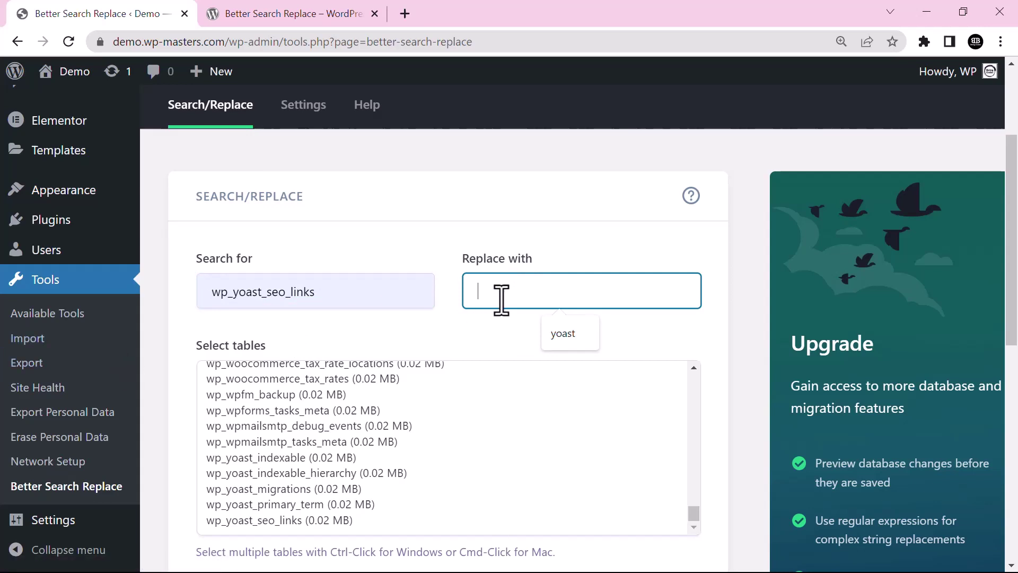
{"action": "left_click", "coordinate": [563, 340]}
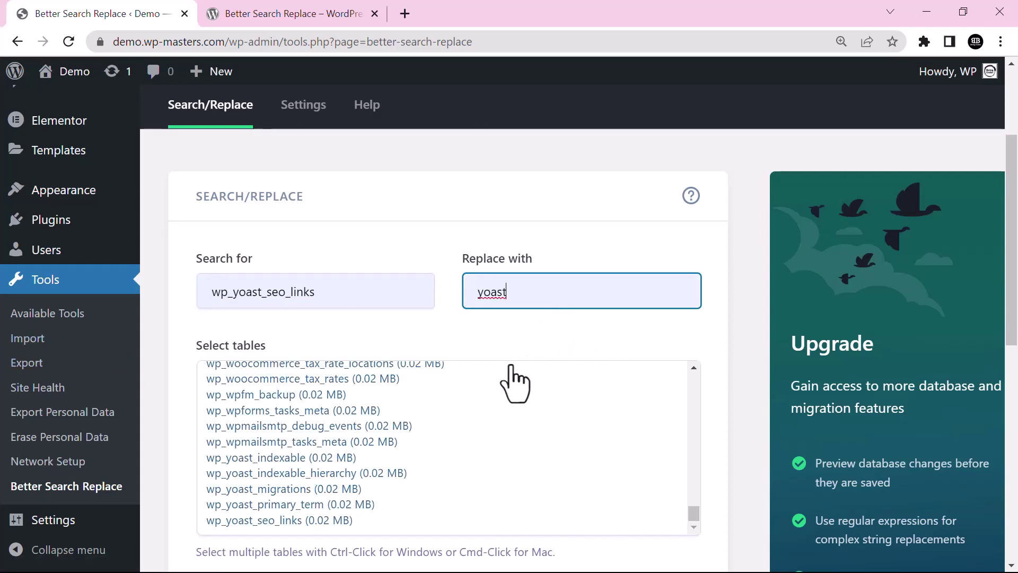
{"action": "scroll", "coordinate": [517, 381], "scroll_direction": "down", "scroll_amount": 2}
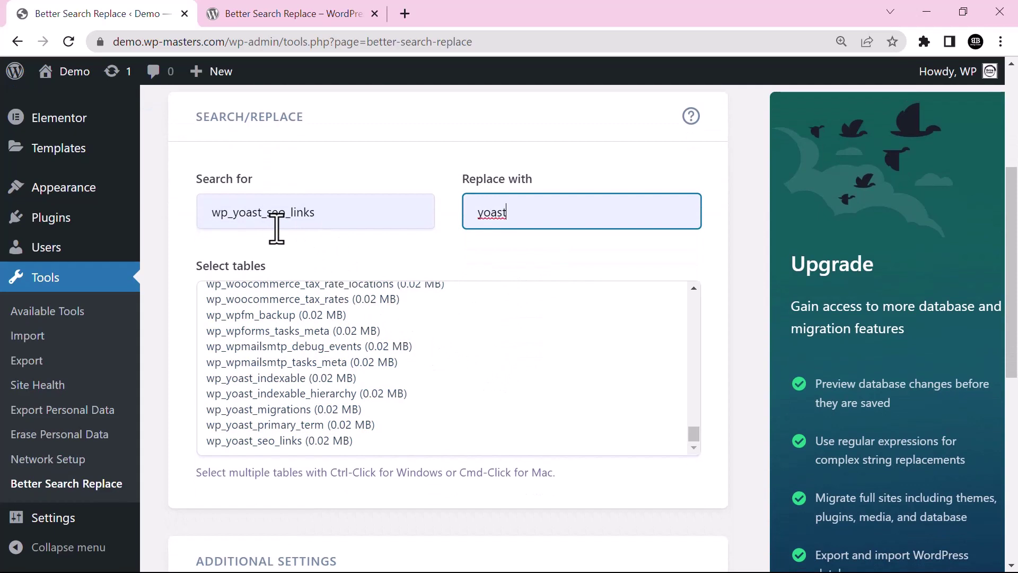
{"action": "double_click", "coordinate": [328, 215]}
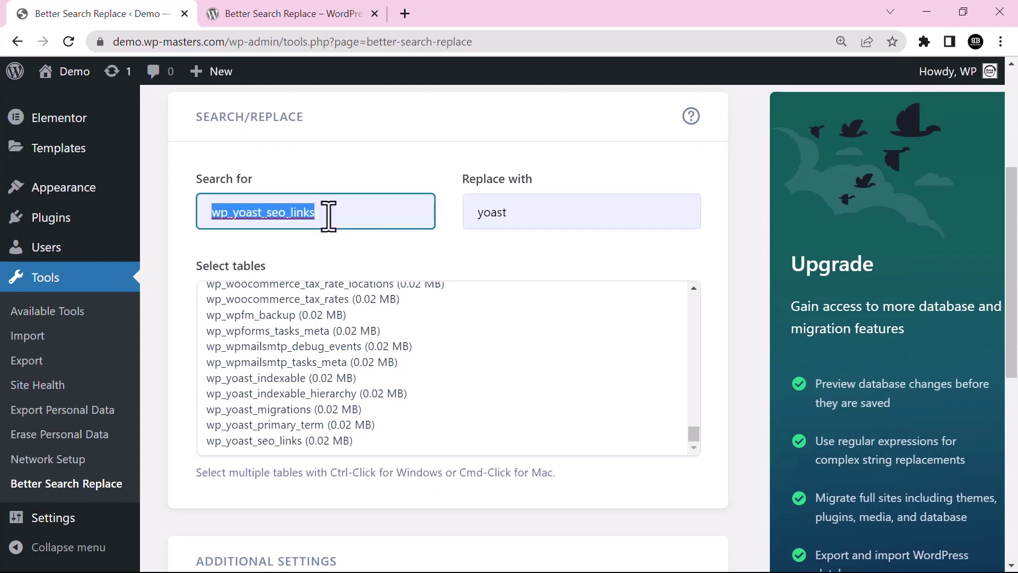
{"action": "left_click", "coordinate": [355, 215]}
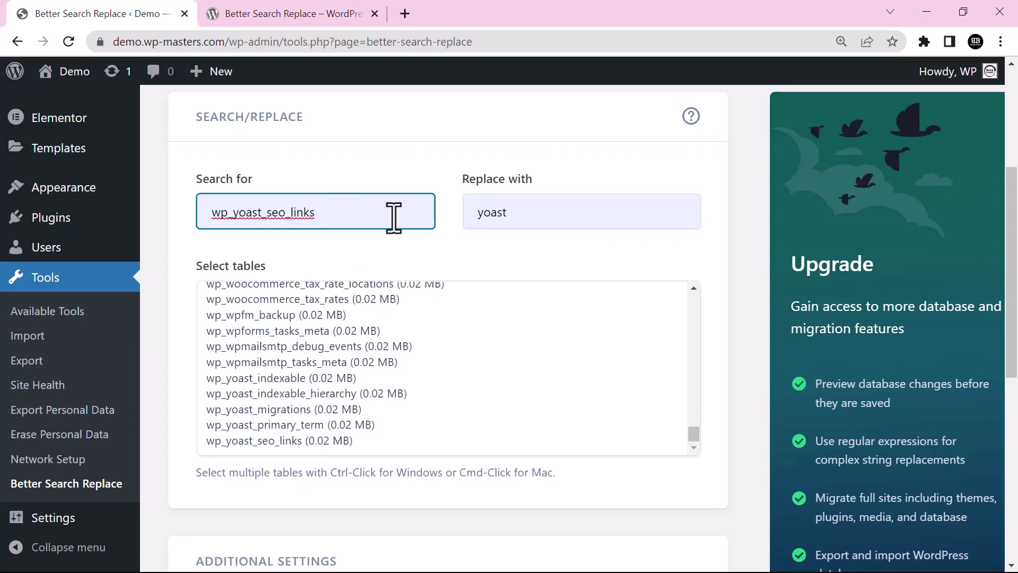
{"action": "left_click", "coordinate": [546, 214]}
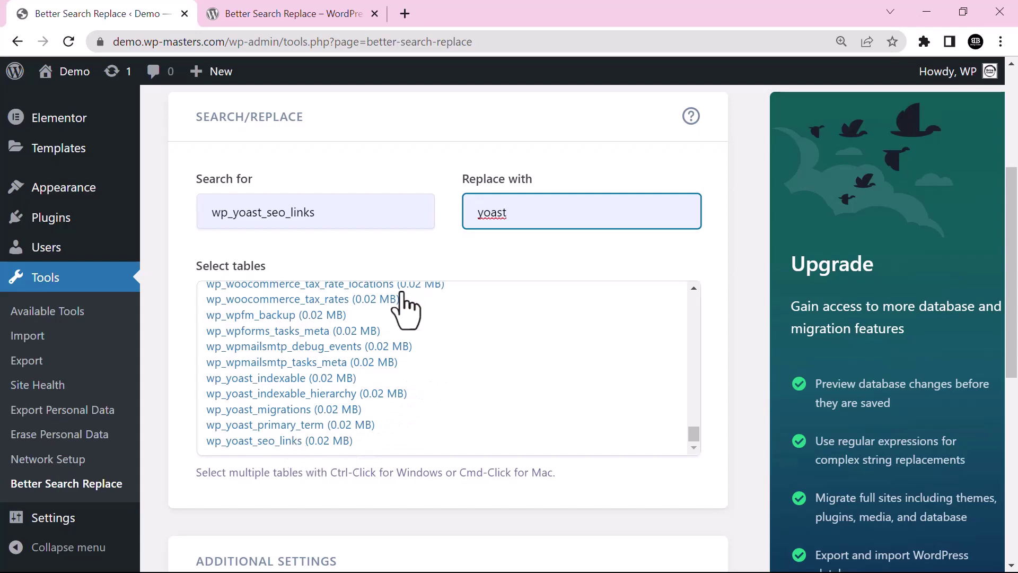
Uncheck Run as dry run under Additional Settings.
{"action": "left_click", "coordinate": [350, 220]}
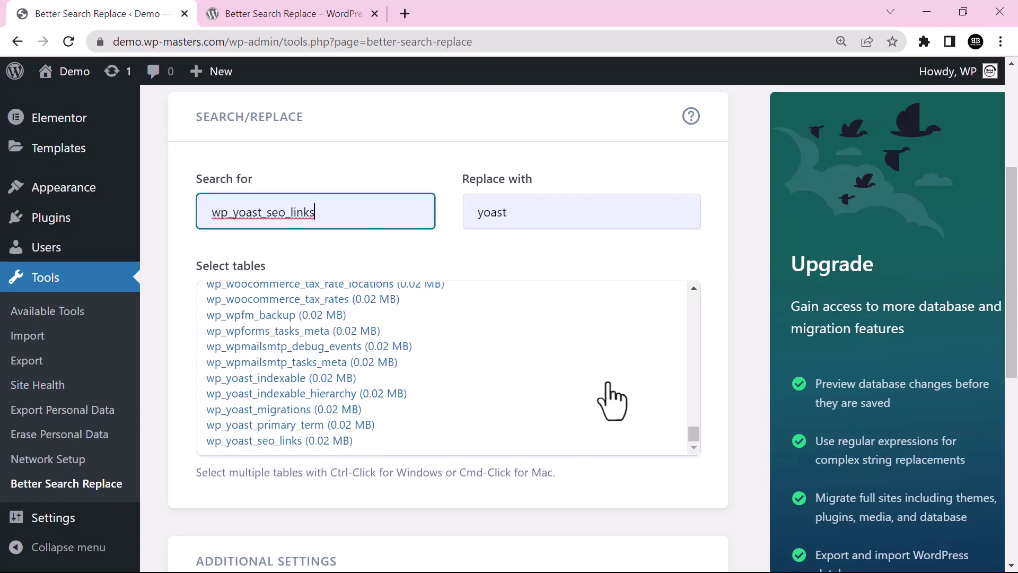
{"action": "scroll", "coordinate": [608, 395], "scroll_direction": "down", "scroll_amount": 3}
{"action": "scroll", "coordinate": [456, 365], "scroll_direction": "up", "scroll_amount": 3}
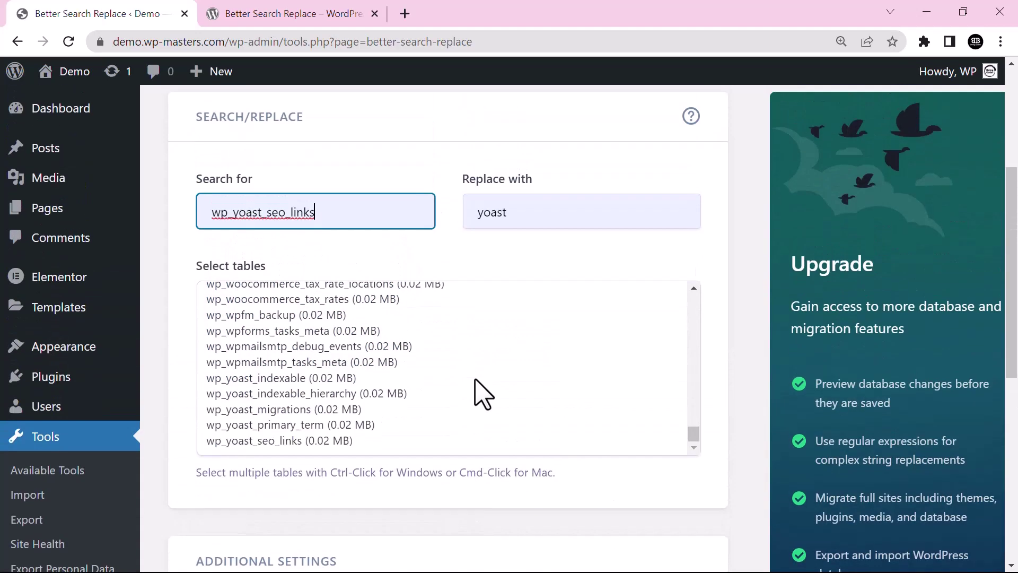
{"action": "scroll", "coordinate": [673, 438], "scroll_direction": "down", "scroll_amount": 4}
{"action": "scroll", "coordinate": [670, 442], "scroll_direction": "down", "scroll_amount": 4}
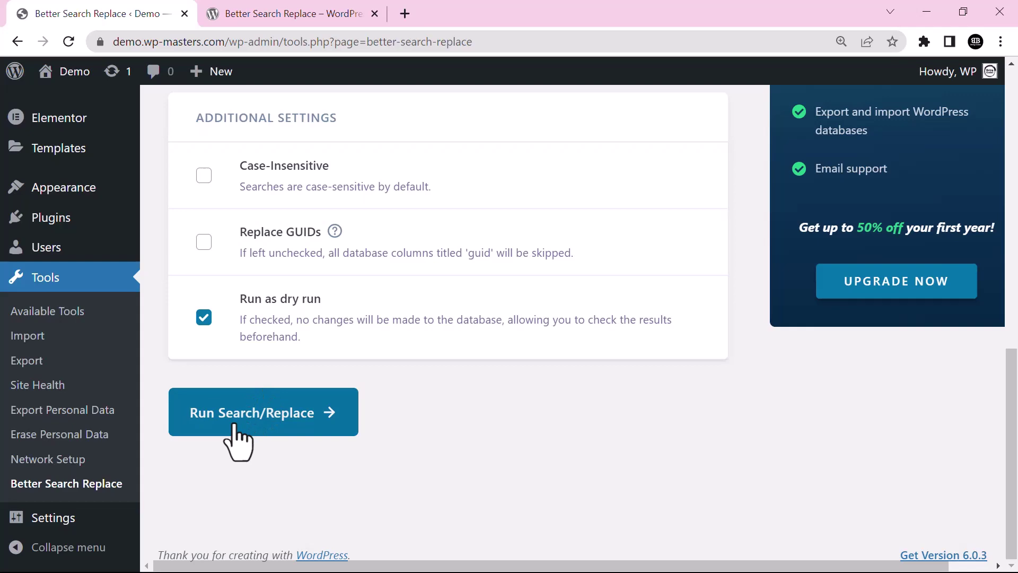
{"action": "scroll", "coordinate": [509, 377], "scroll_direction": "up", "scroll_amount": 4}
{"action": "scroll", "coordinate": [509, 379], "scroll_direction": "up", "scroll_amount": 2}
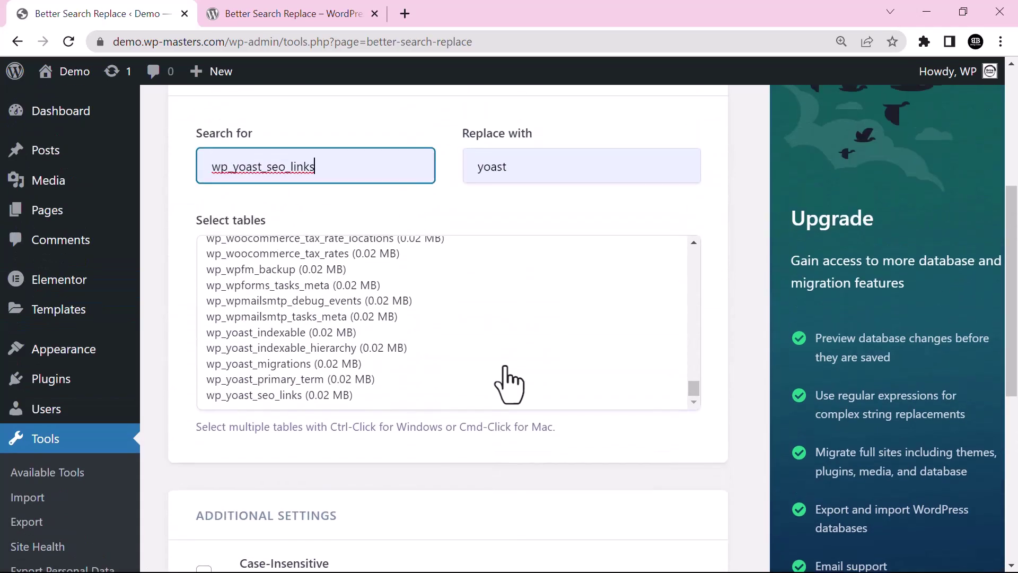
{"action": "scroll", "coordinate": [336, 398], "scroll_direction": "down", "scroll_amount": 7}
{"action": "scroll", "coordinate": [318, 393], "scroll_direction": "up", "scroll_amount": 3}
{"action": "left_click", "coordinate": [206, 475]}
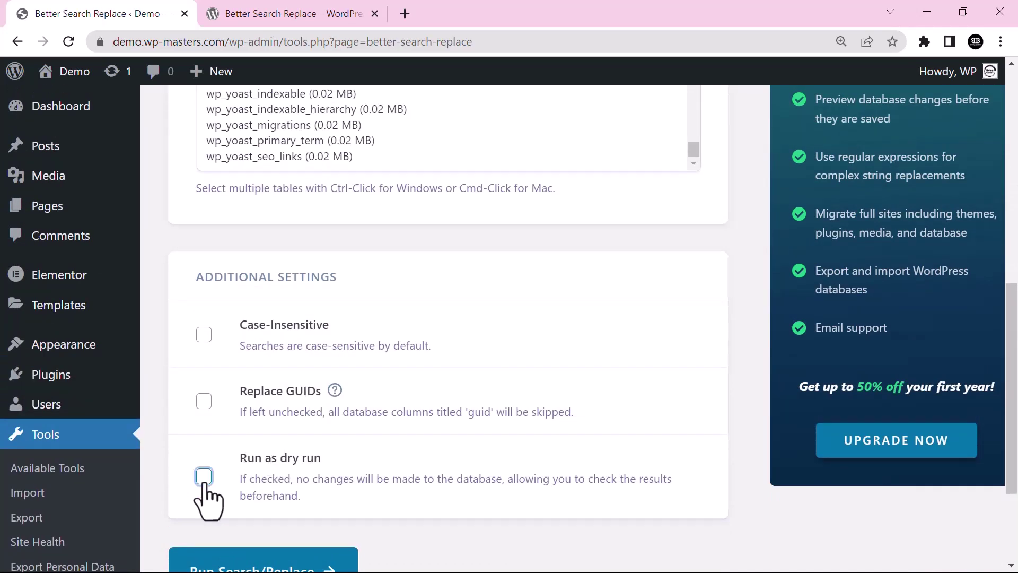
Scroll back over the form to review the search and replace terms with dry run disabled.
{"action": "scroll", "coordinate": [461, 409], "scroll_direction": "down", "scroll_amount": 3}
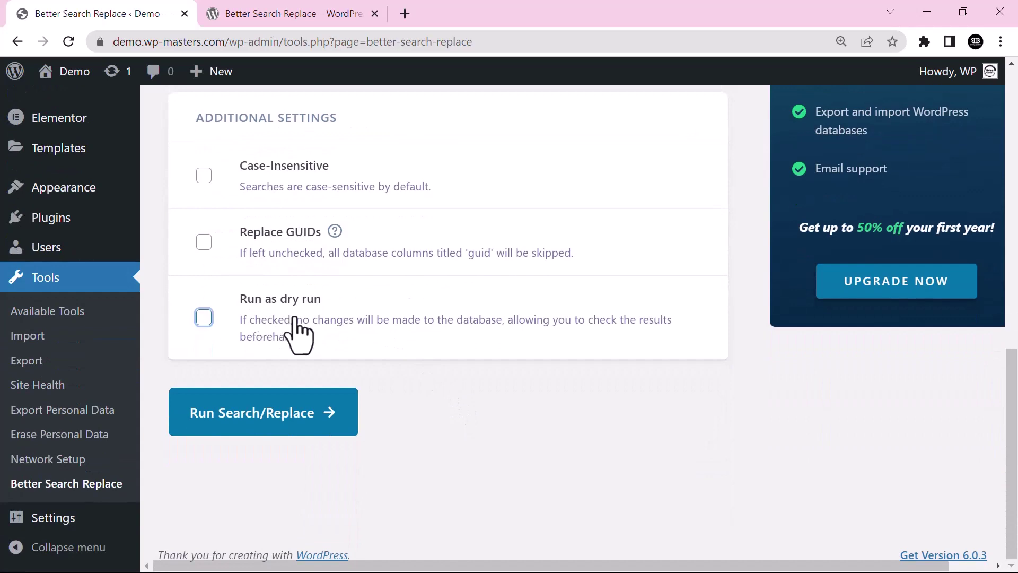
{"action": "scroll", "coordinate": [422, 325], "scroll_direction": "up", "scroll_amount": 2}
{"action": "scroll", "coordinate": [422, 325], "scroll_direction": "down", "scroll_amount": 1}
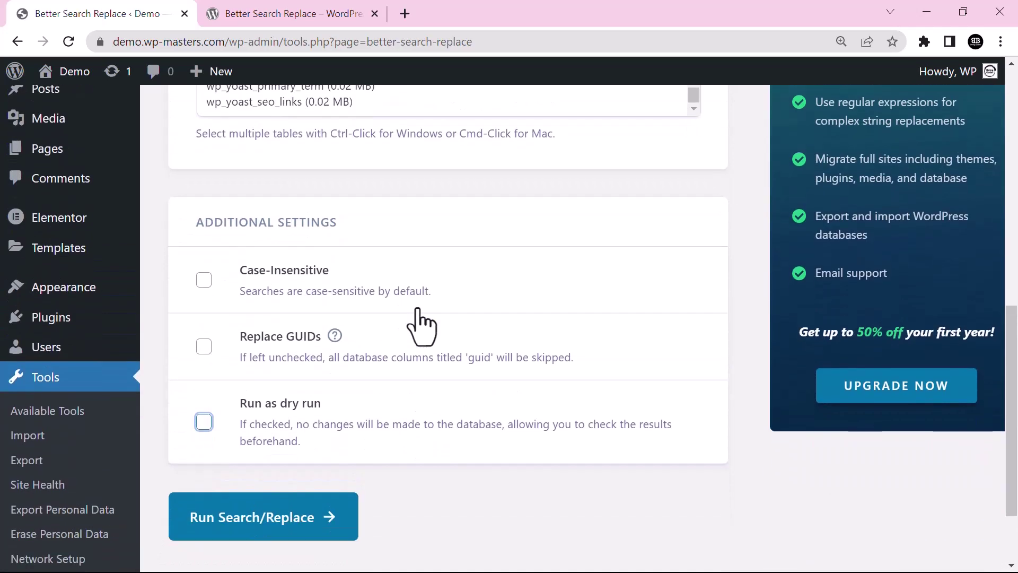
{"action": "scroll", "coordinate": [479, 317], "scroll_direction": "up", "scroll_amount": 6}
{"action": "scroll", "coordinate": [466, 314], "scroll_direction": "up", "scroll_amount": 3}
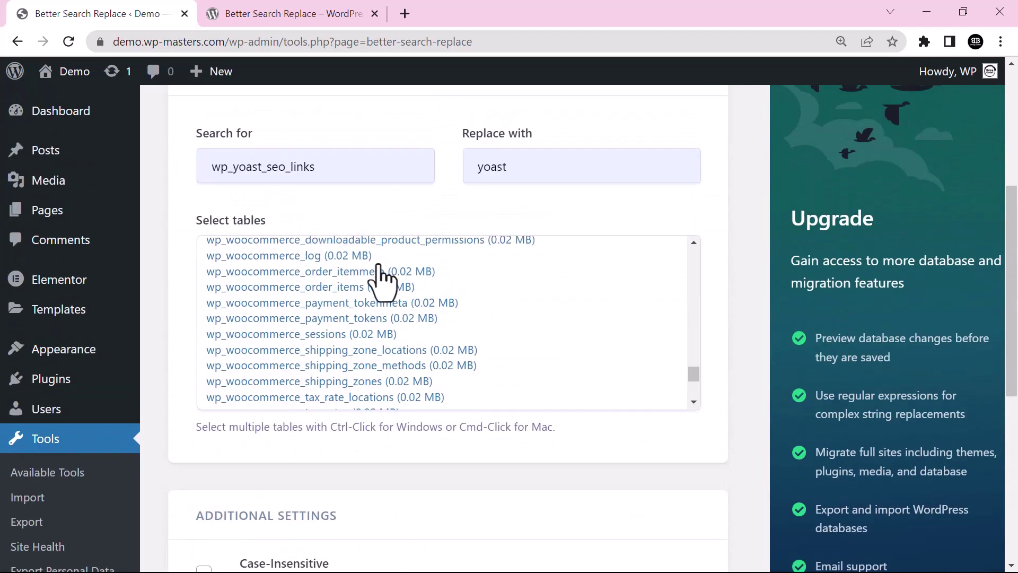
{"action": "left_click", "coordinate": [343, 176]}
{"action": "scroll", "coordinate": [545, 354], "scroll_direction": "down", "scroll_amount": 3}
{"action": "scroll", "coordinate": [613, 401], "scroll_direction": "down", "scroll_amount": 3}
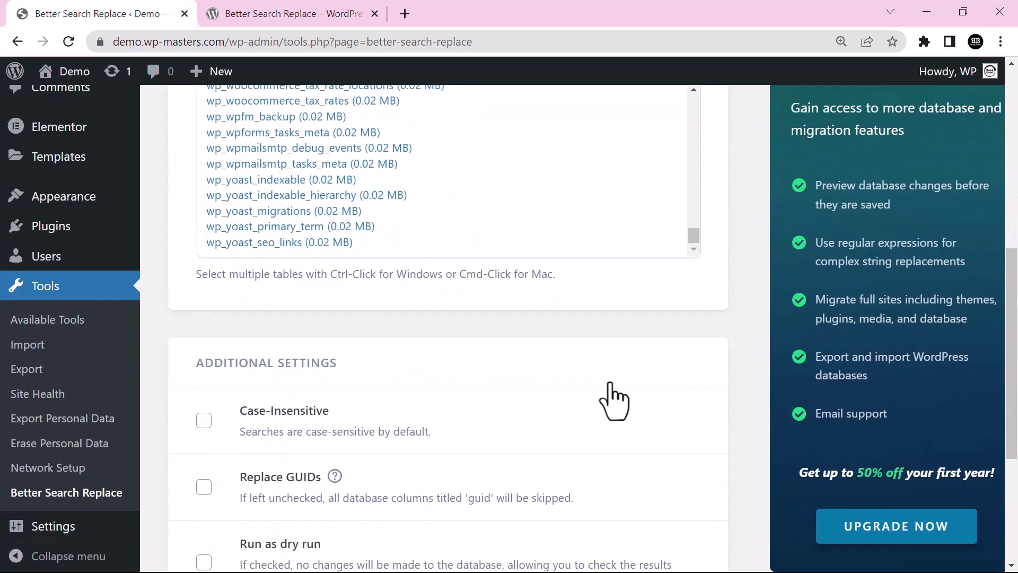
{"action": "scroll", "coordinate": [613, 401], "scroll_direction": "down", "scroll_amount": 3}
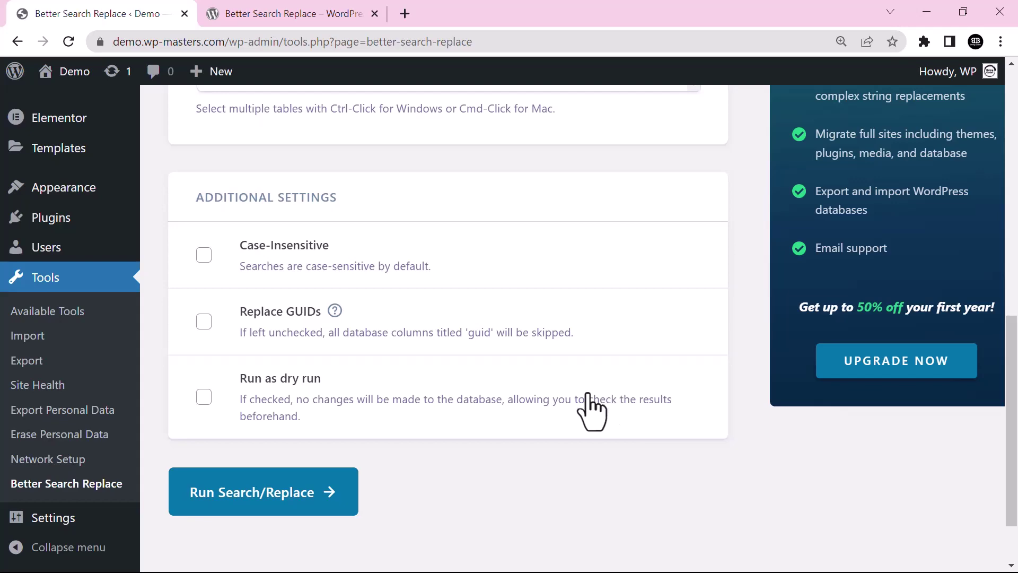
{"action": "scroll", "coordinate": [487, 392], "scroll_direction": "up", "scroll_amount": 6}
{"action": "scroll", "coordinate": [487, 371], "scroll_direction": "up", "scroll_amount": 5}
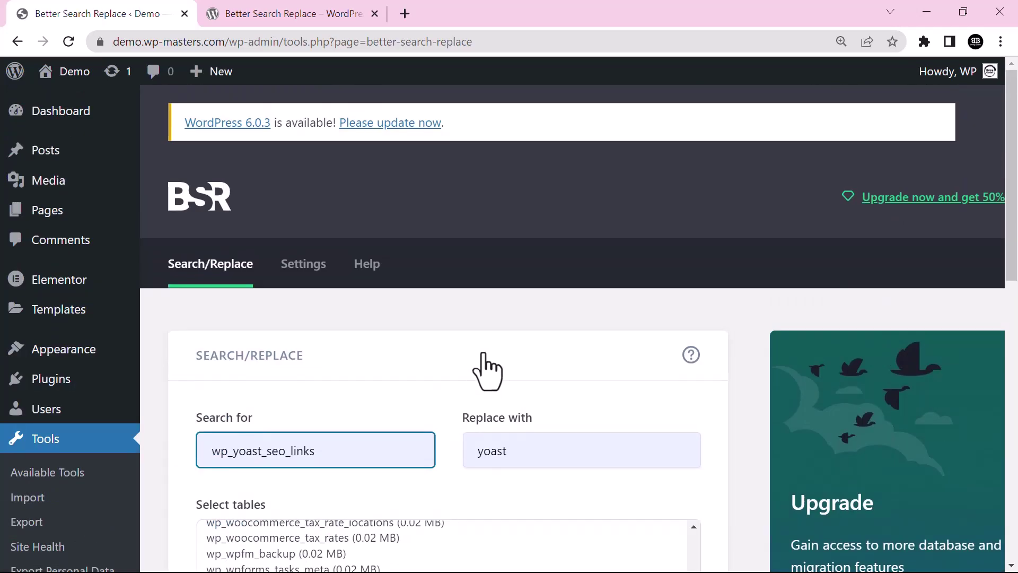
View the Settings tab's Max Page Size of 20000, then scroll through the Help tab's System Info.
{"action": "left_click", "coordinate": [313, 280]}
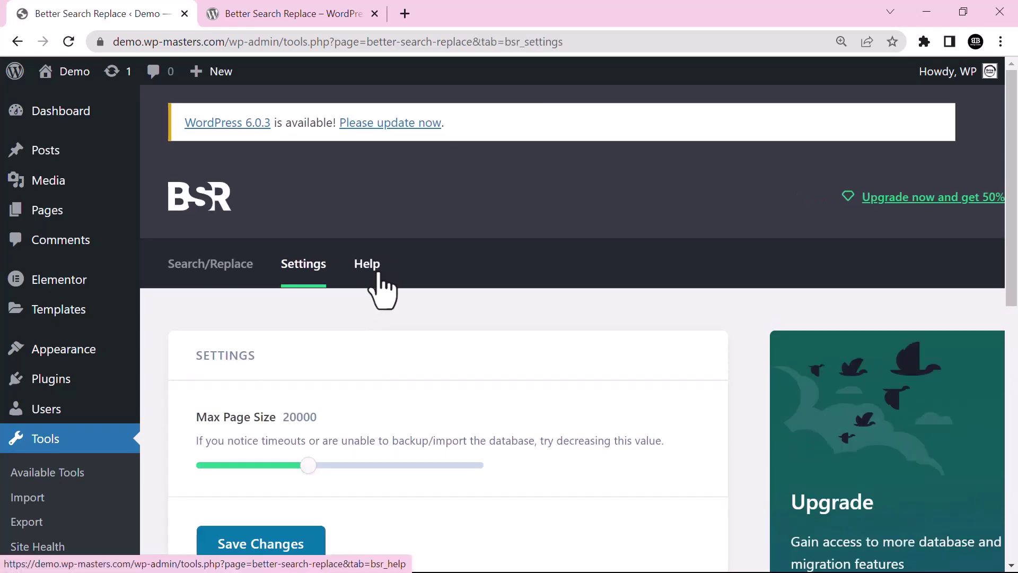
{"action": "left_click", "coordinate": [378, 273]}
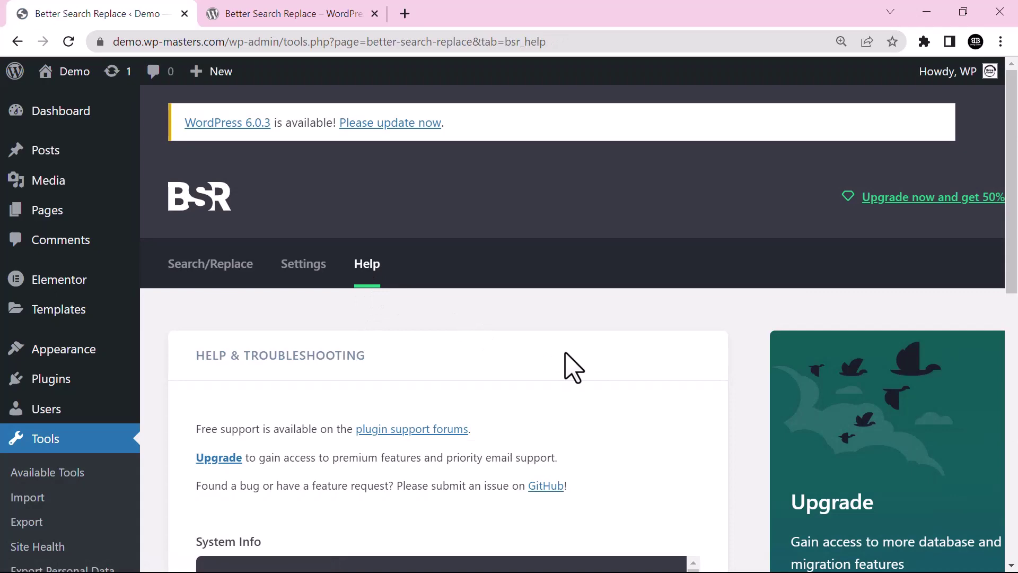
{"action": "scroll", "coordinate": [564, 363], "scroll_direction": "down", "scroll_amount": 4}
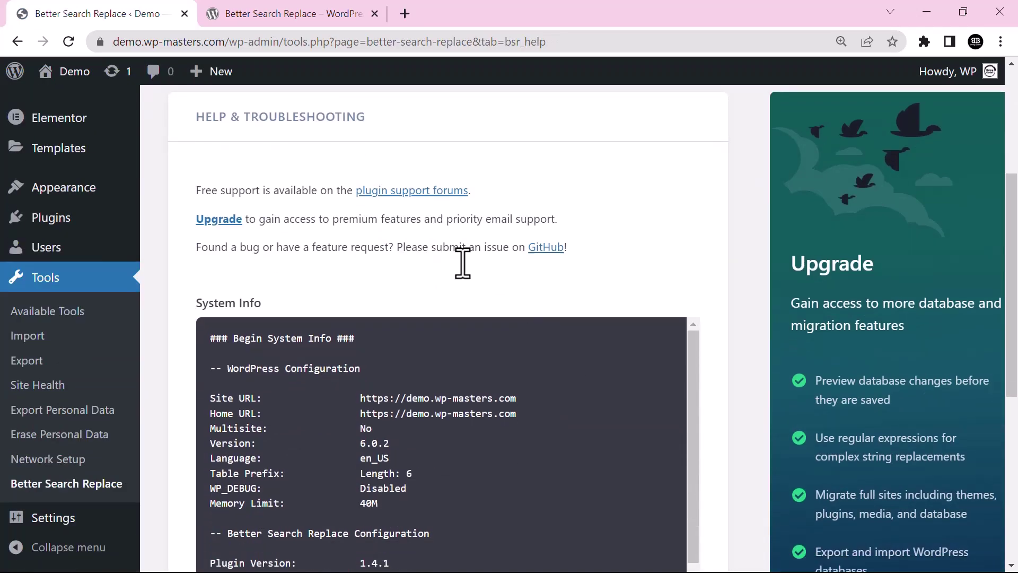
{"action": "scroll", "coordinate": [537, 390], "scroll_direction": "down", "scroll_amount": 8}
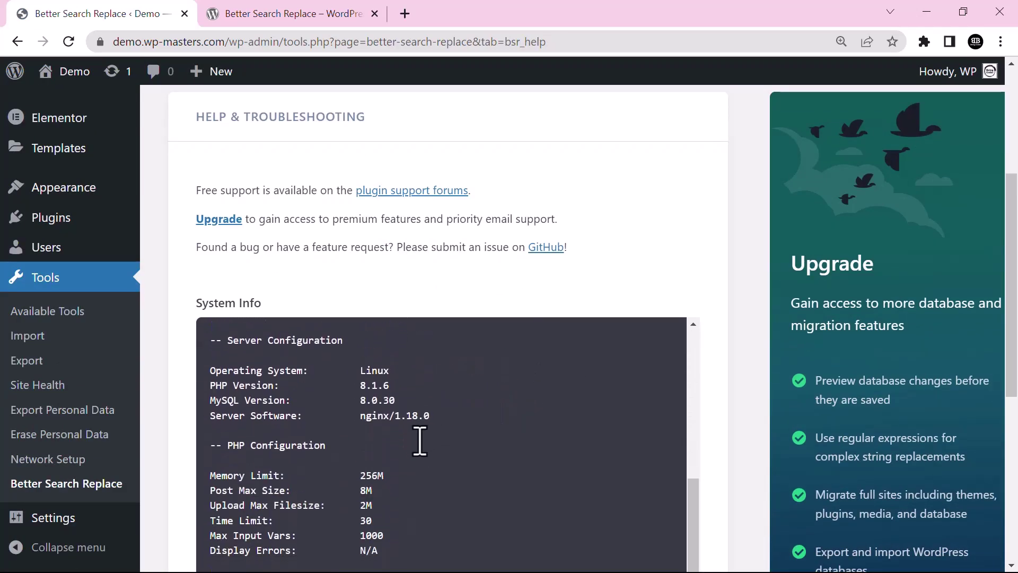
{"action": "scroll", "coordinate": [541, 412], "scroll_direction": "down", "scroll_amount": 3}
{"action": "scroll", "coordinate": [540, 419], "scroll_direction": "up", "scroll_amount": 15}
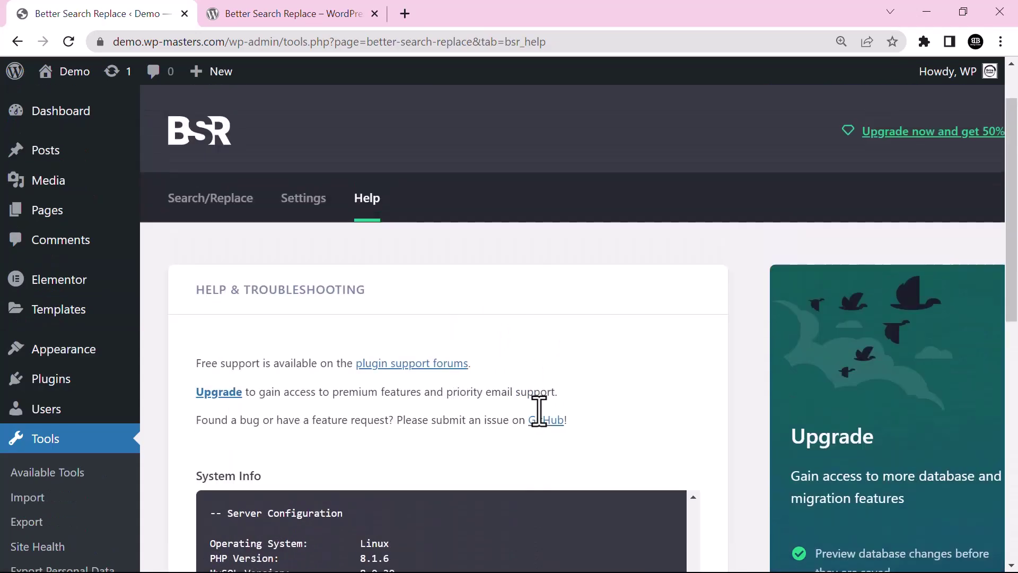
Return to the Search/Replace tab and check its blank Search for and Replace with fields and Additional Settings.
{"action": "left_click", "coordinate": [191, 281]}
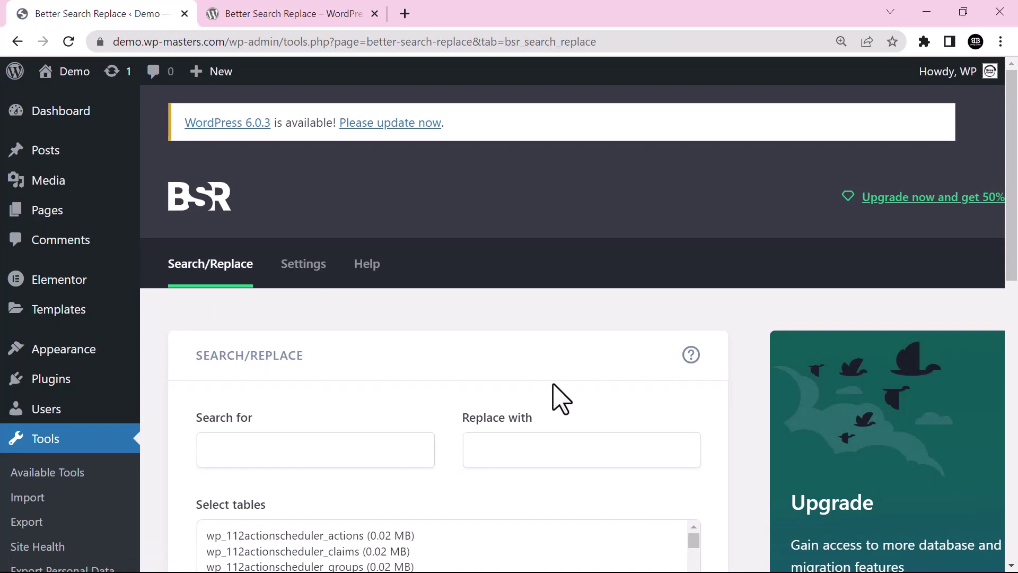
{"action": "scroll", "coordinate": [560, 398], "scroll_direction": "down", "scroll_amount": 3}
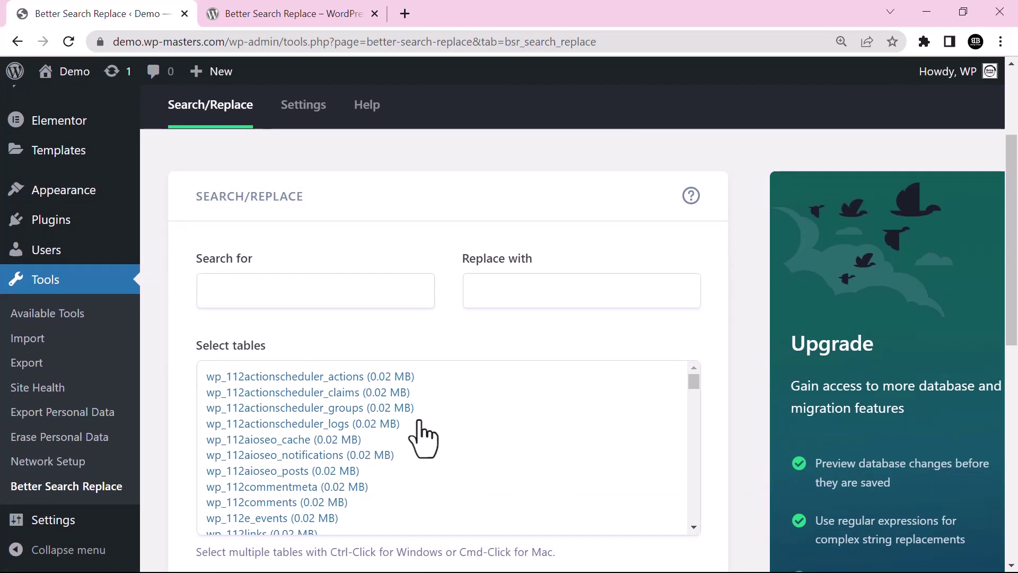
{"action": "left_click", "coordinate": [306, 291]}
{"action": "left_click", "coordinate": [573, 293]}
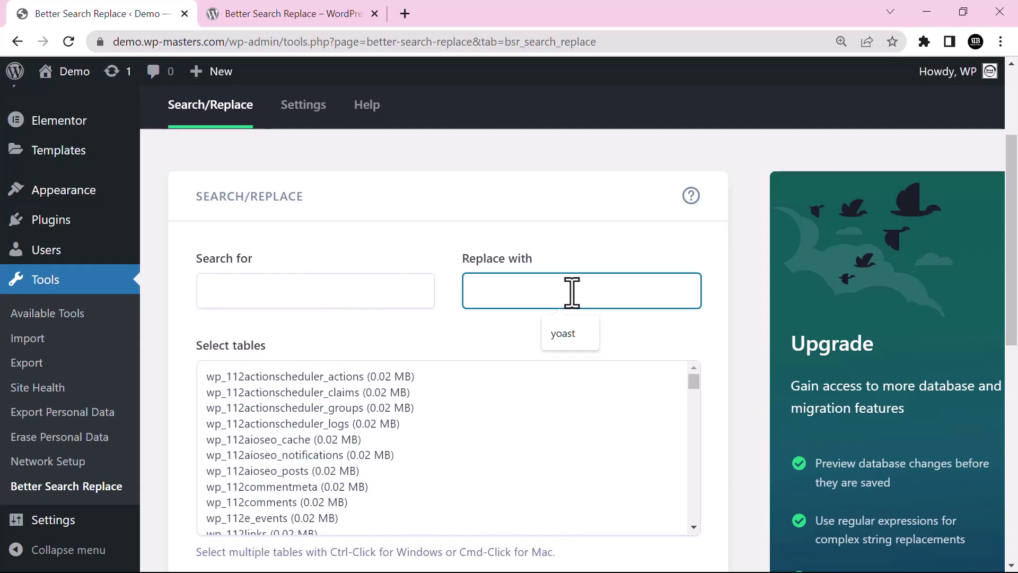
{"action": "scroll", "coordinate": [742, 408], "scroll_direction": "down", "scroll_amount": 6}
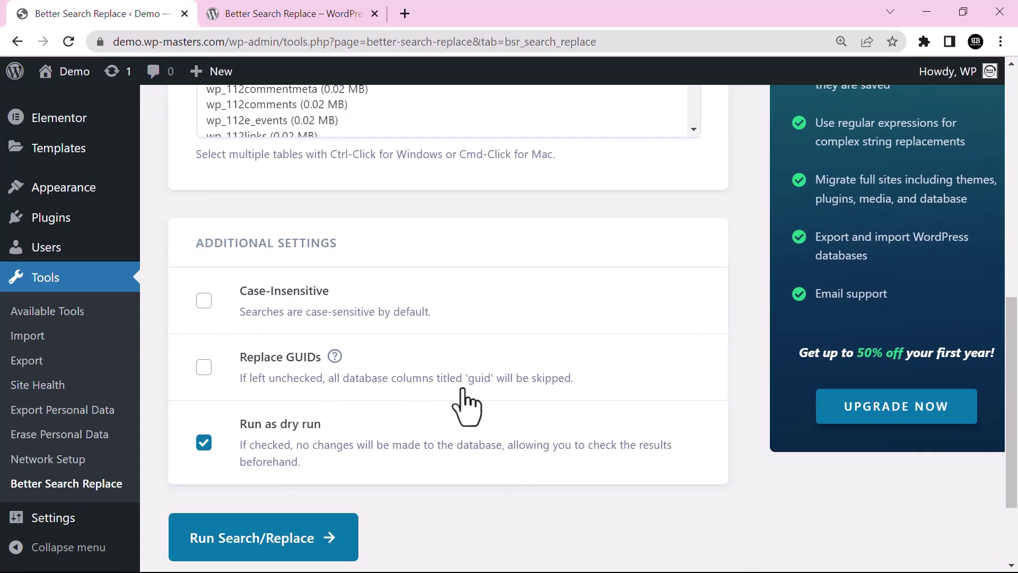
{"action": "scroll", "coordinate": [511, 467], "scroll_direction": "up", "scroll_amount": 8}
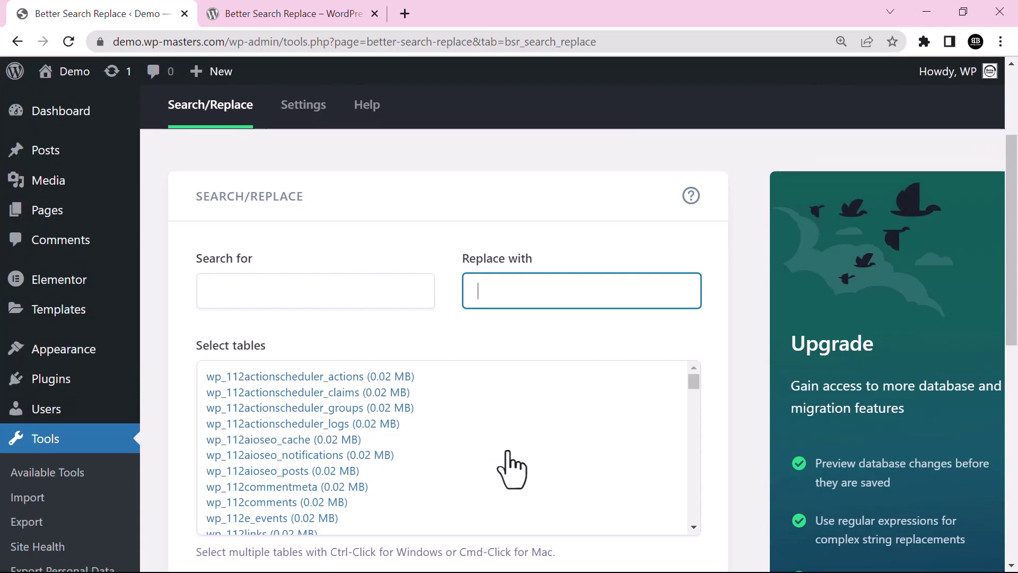